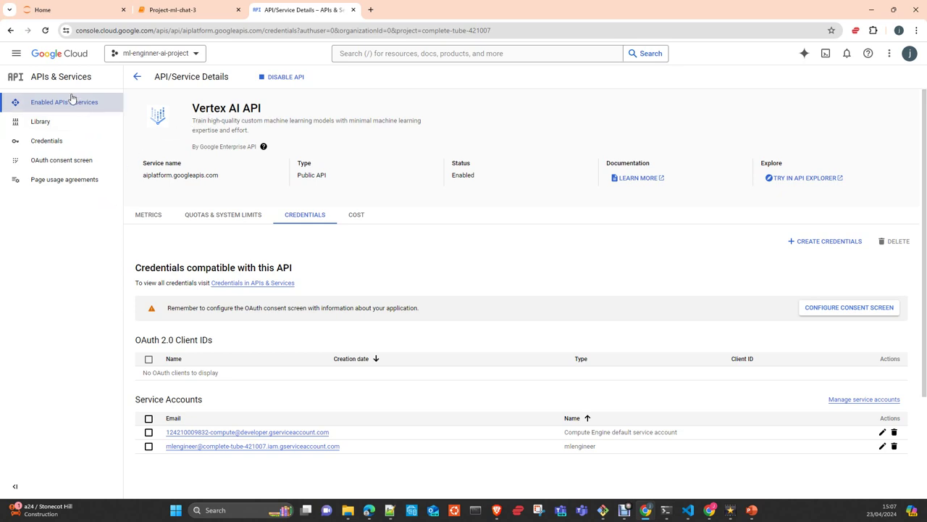
# Step: Open the project's overview of enabled APIs and services
pyautogui.click(18, 55)
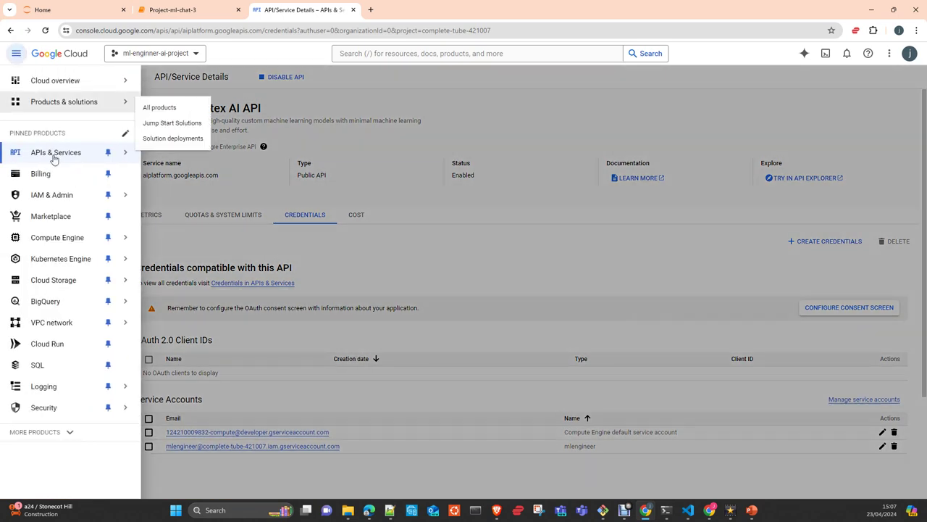
pyautogui.moveTo(53, 157)
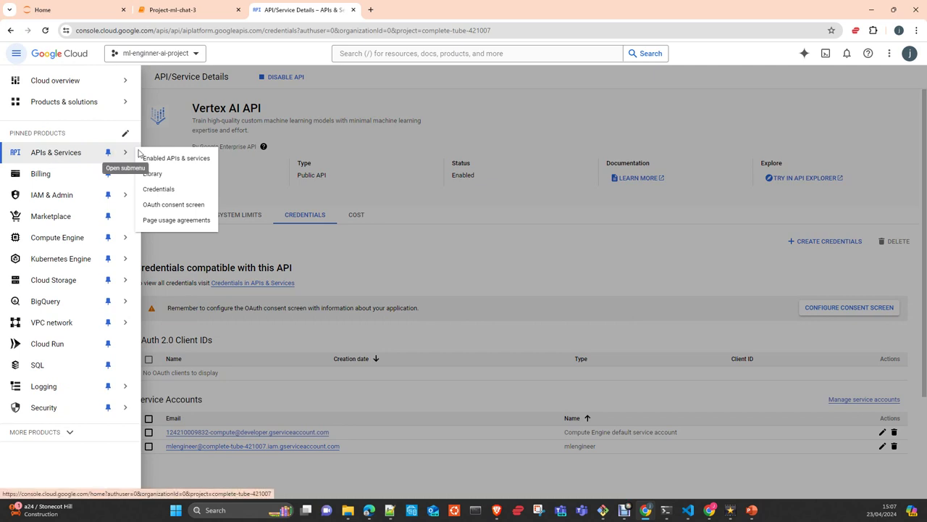
pyautogui.click(178, 160)
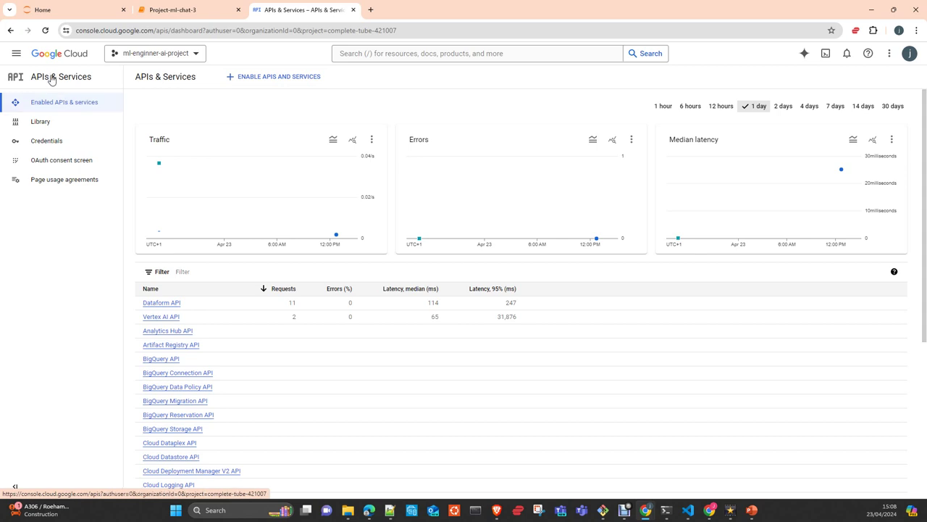
# Step: Go to the Service Accounts page of IAM & Admin for the project
pyautogui.click(13, 53)
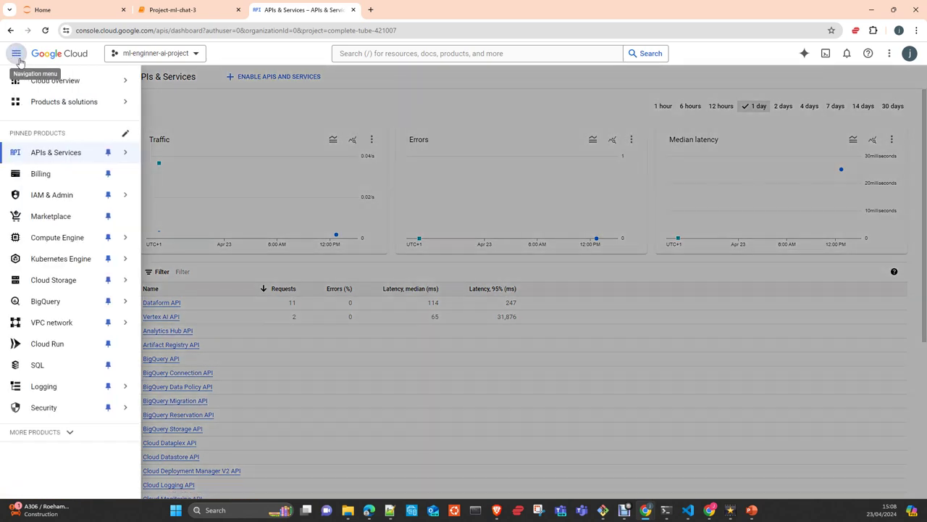
pyautogui.moveTo(57, 202)
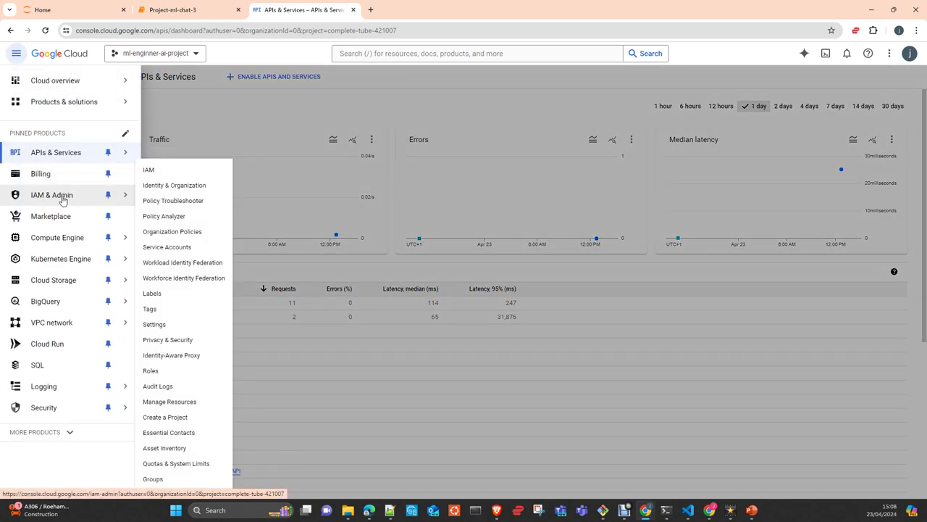
pyautogui.rightClick(155, 174)
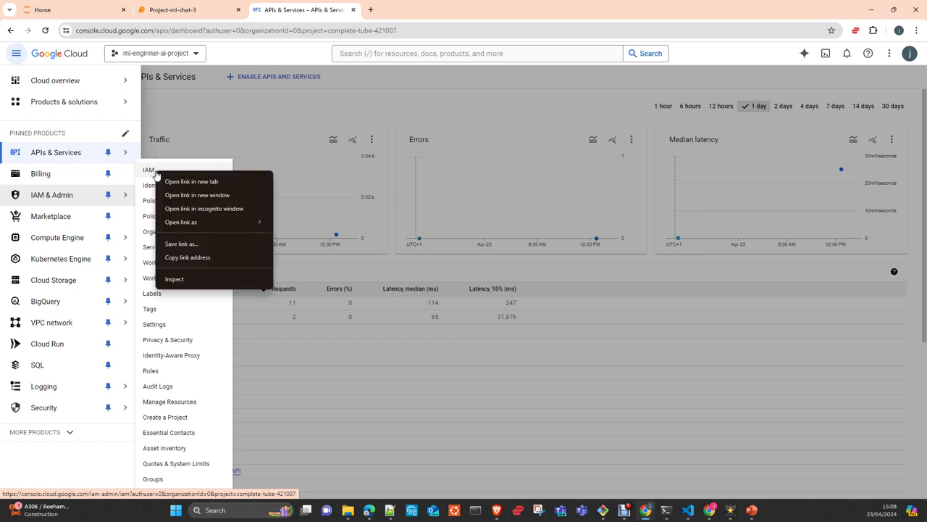
pyautogui.click(54, 195)
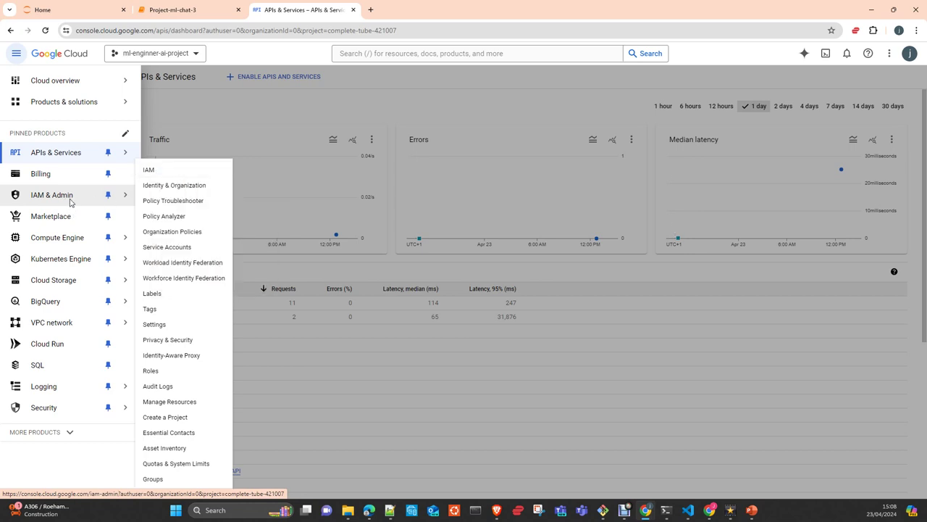
pyautogui.click(55, 195)
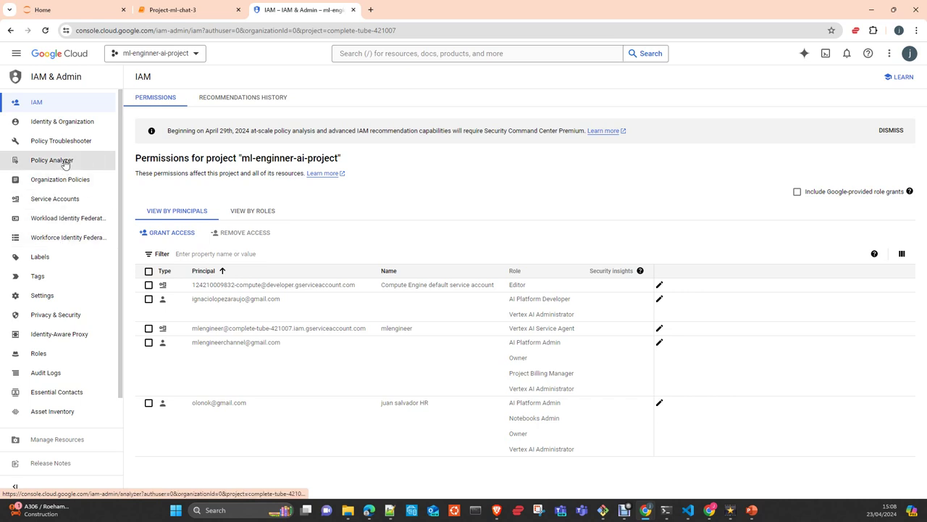
pyautogui.click(61, 200)
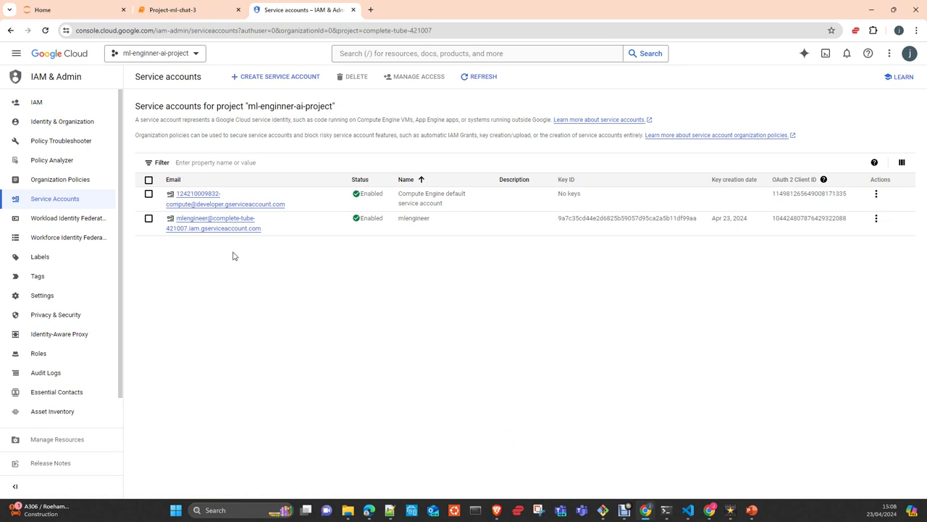
# Step: Create a new service account named app-vertex and continue to its project access settings
pyautogui.click(253, 82)
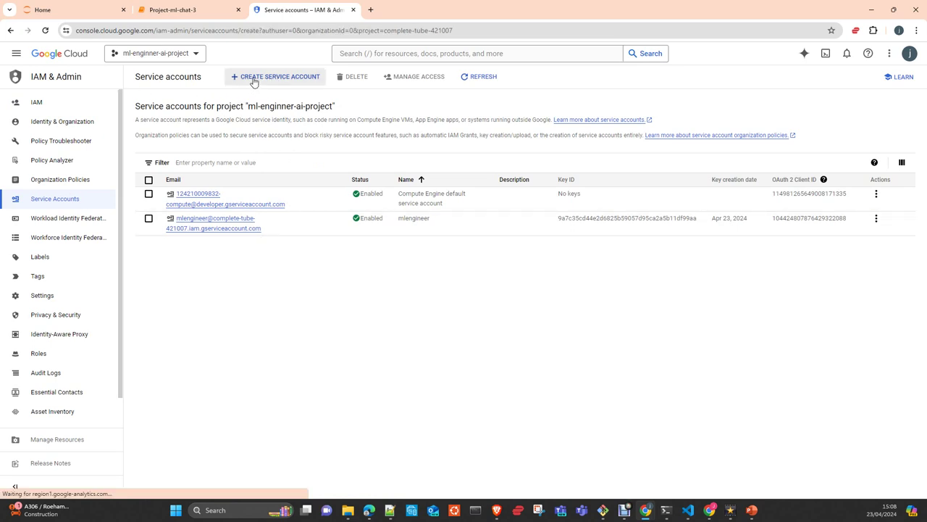
pyautogui.click(203, 131)
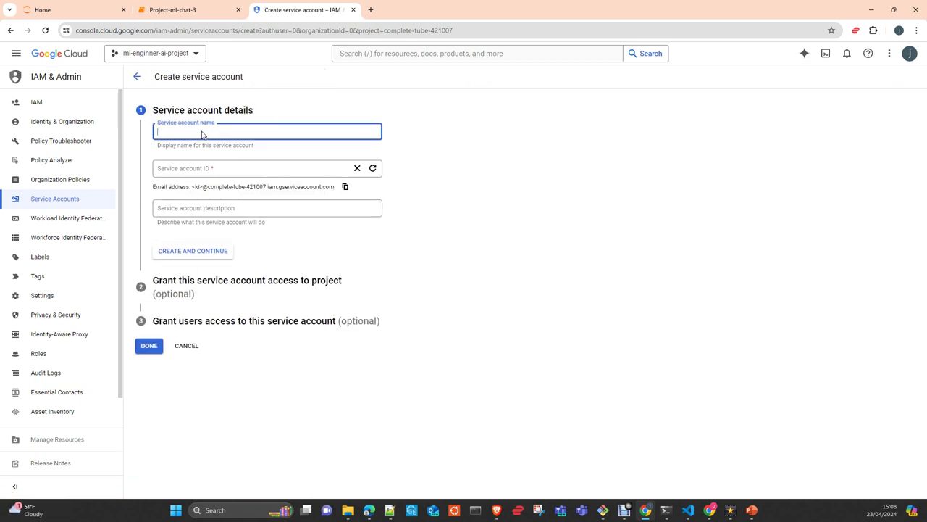
pyautogui.write('app')
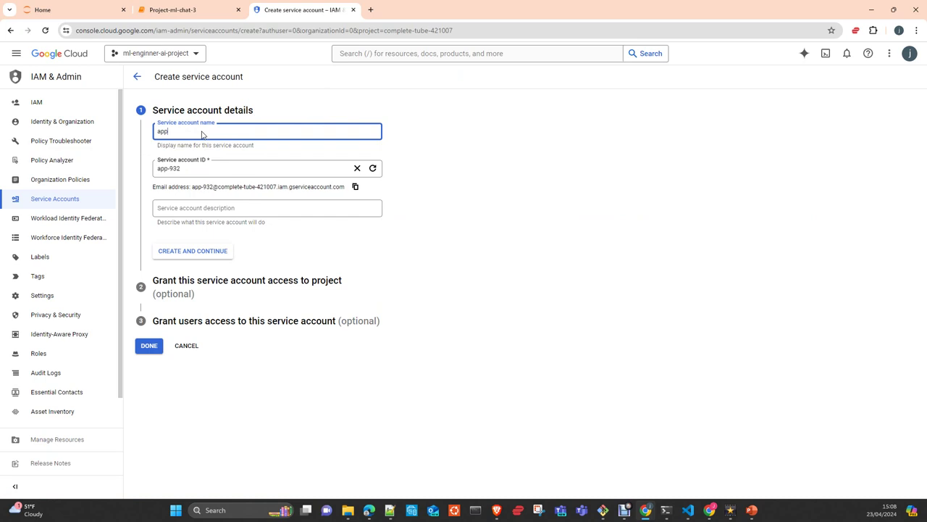
pyautogui.doubleClick(203, 135)
pyautogui.write('-vertex')
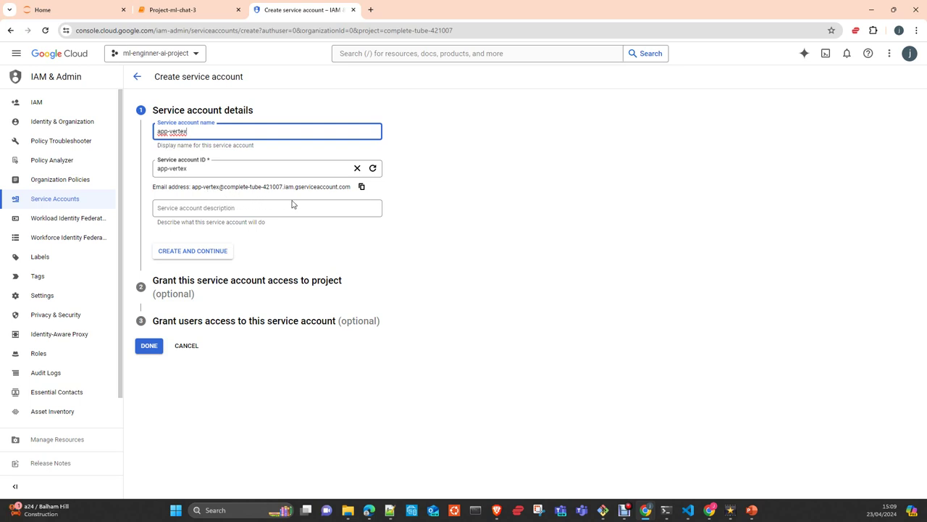
pyautogui.click(194, 258)
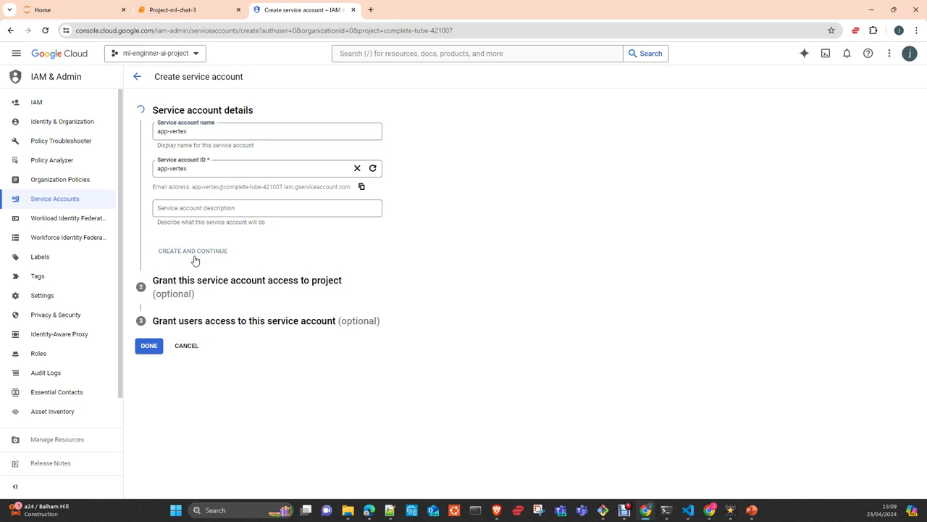
# Step: Assign the Vertex AI Service Agent and BigQuery Read Session User roles to the new service account
pyautogui.click(242, 209)
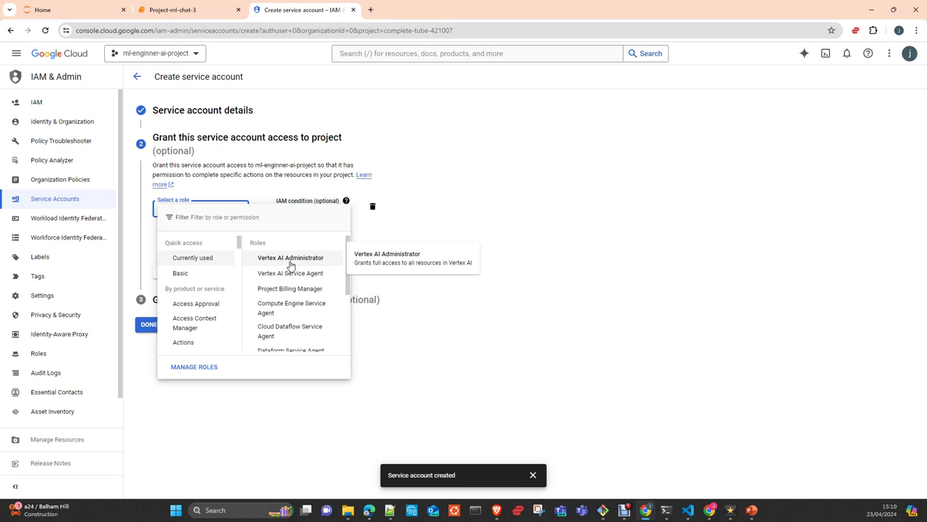
pyautogui.click(289, 272)
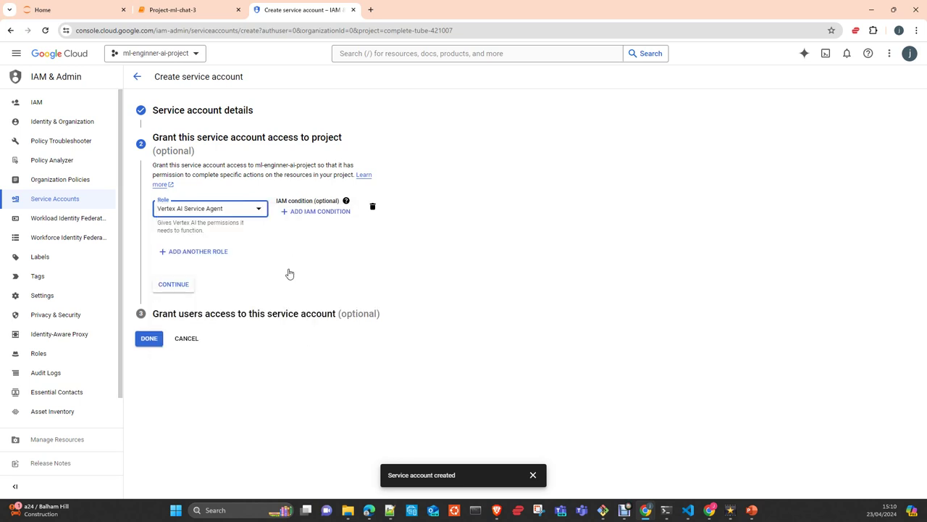
pyautogui.click(206, 252)
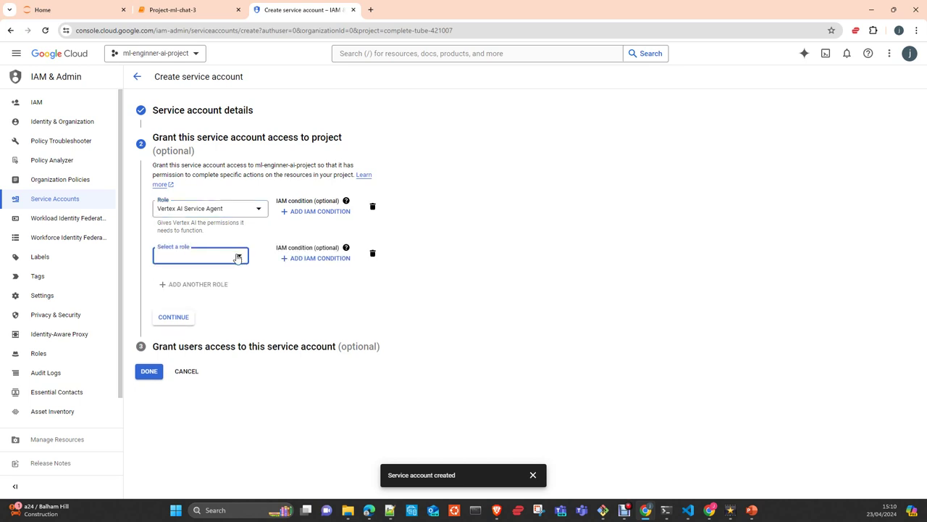
pyautogui.click(236, 259)
pyautogui.scroll(-3, 221, 318)
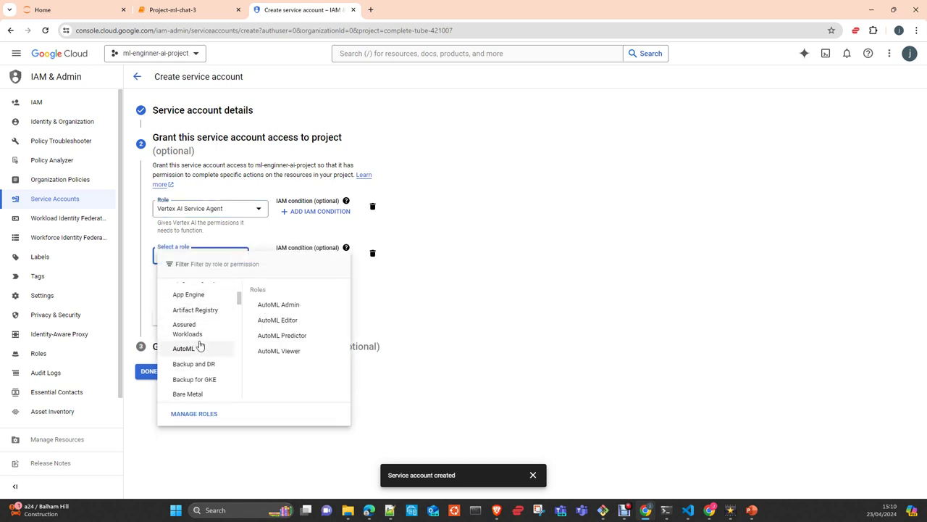
pyautogui.scroll(-2, 202, 335)
pyautogui.scroll(-2, 201, 319)
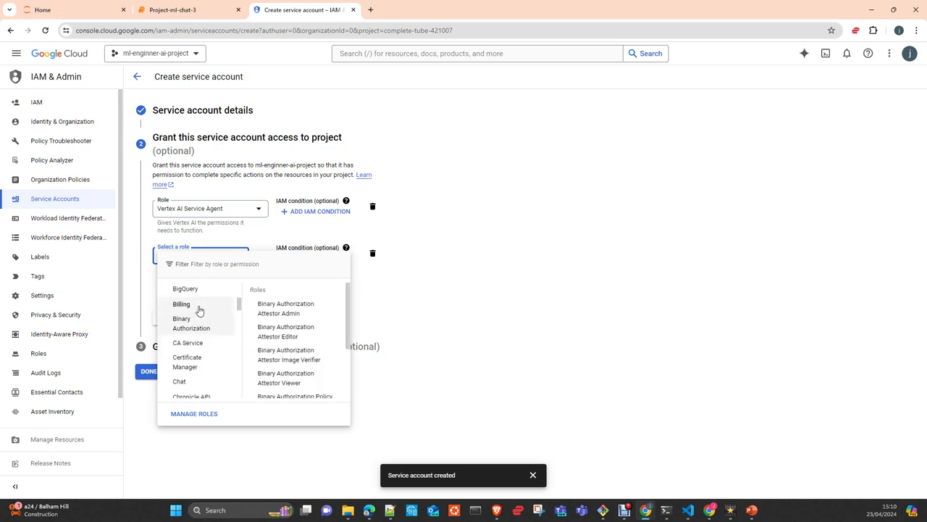
pyautogui.click(206, 289)
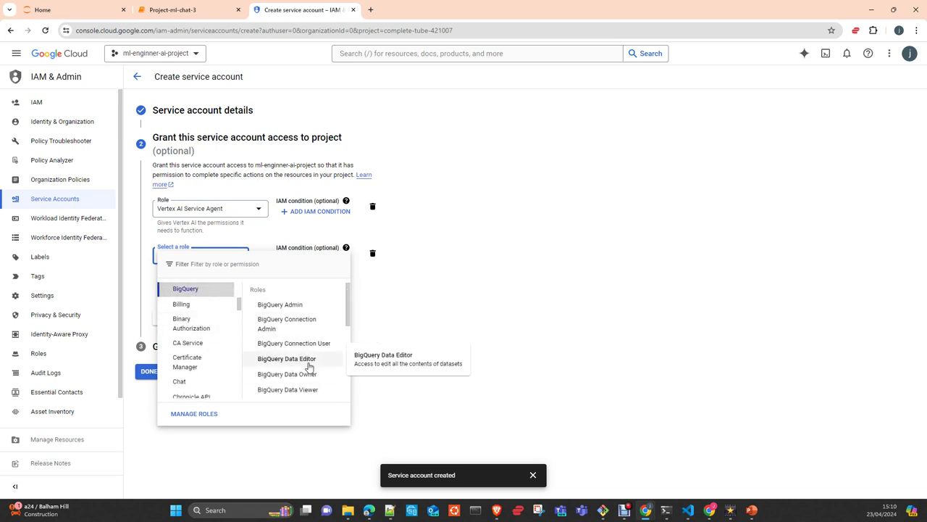
pyautogui.scroll(-1, 312, 362)
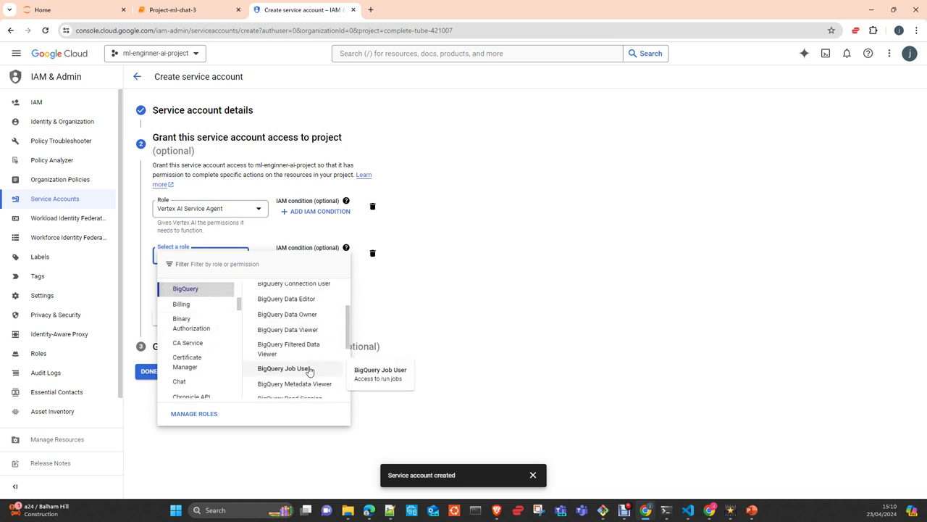
pyautogui.scroll(-1, 307, 355)
pyautogui.scroll(-1, 307, 350)
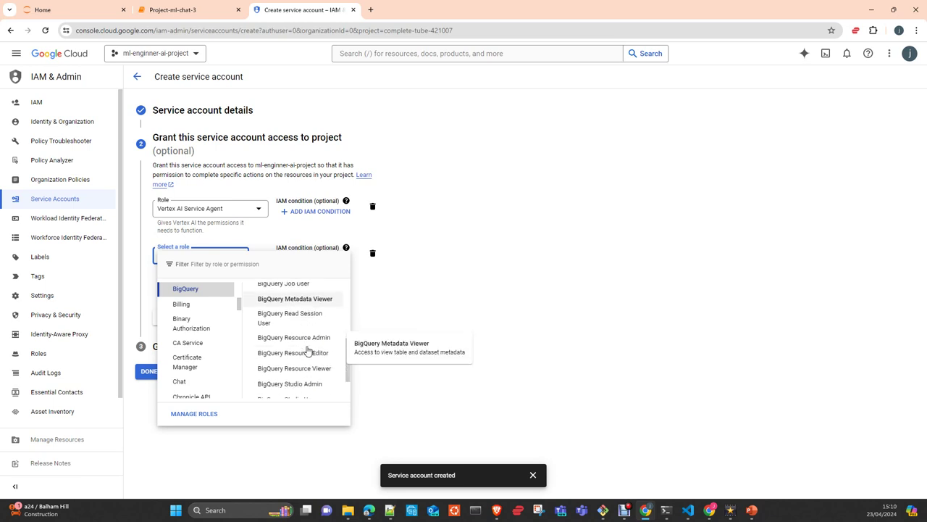
pyautogui.click(312, 320)
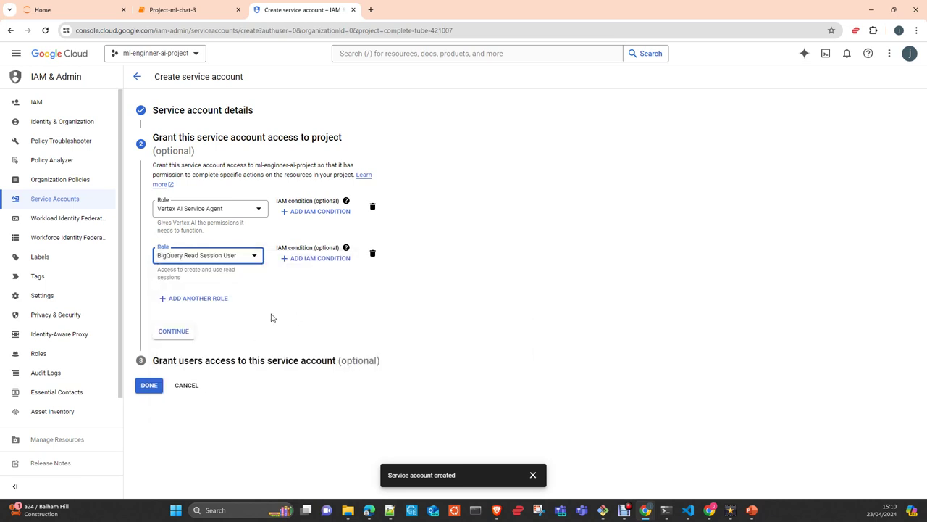
# Step: Add the Bigtable User role and finish the service account setup without granting any users access to it
pyautogui.click(213, 303)
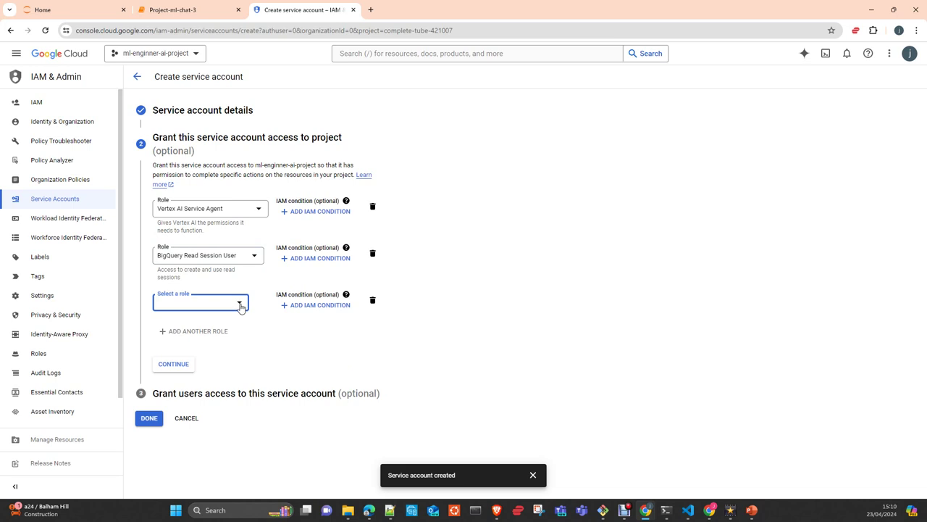
pyautogui.click(241, 304)
pyautogui.scroll(-5, 218, 354)
pyautogui.scroll(-3, 216, 358)
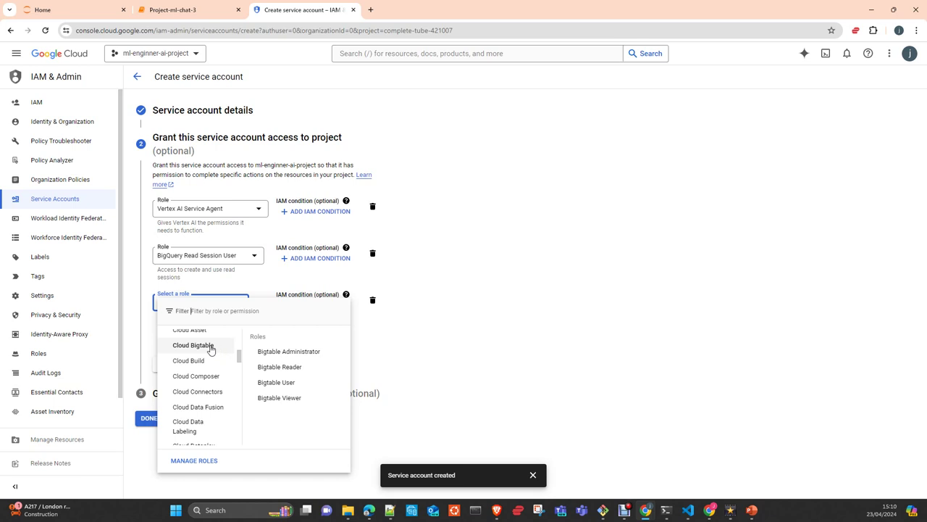
pyautogui.click(300, 384)
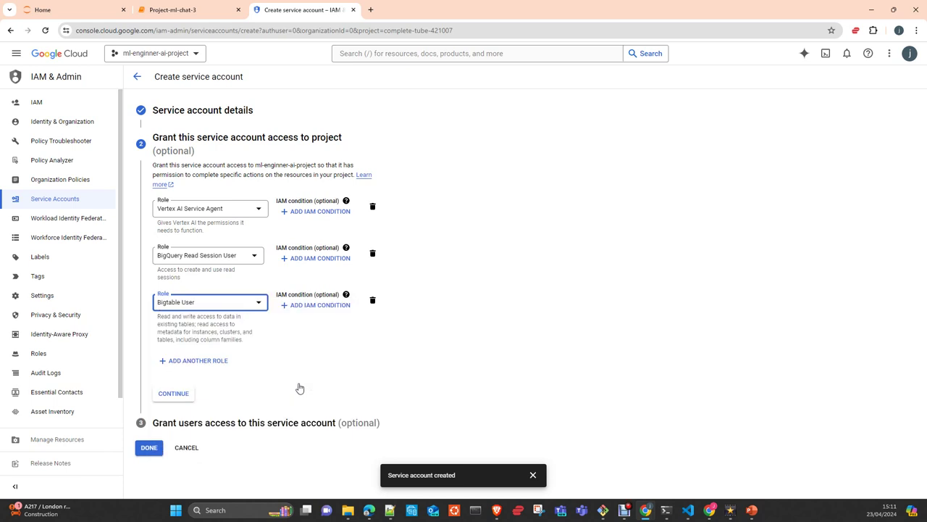
pyautogui.click(174, 394)
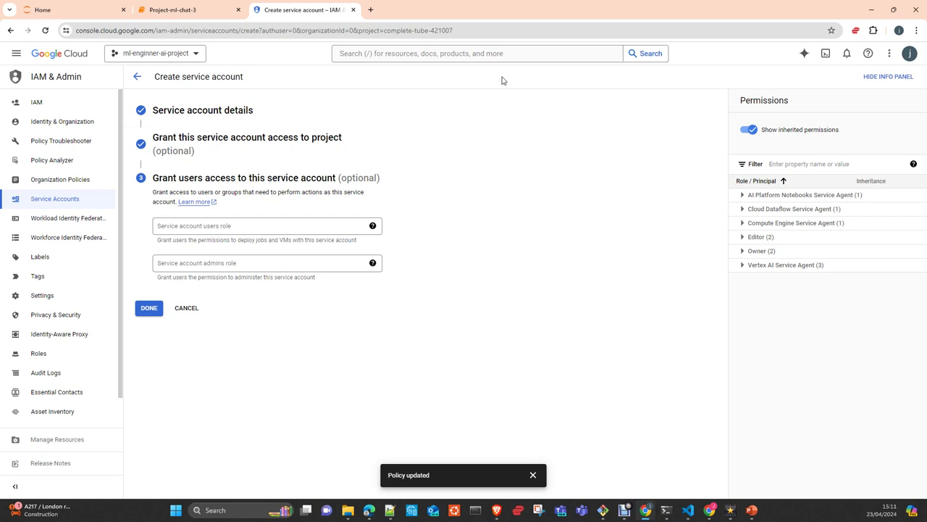
pyautogui.click(153, 311)
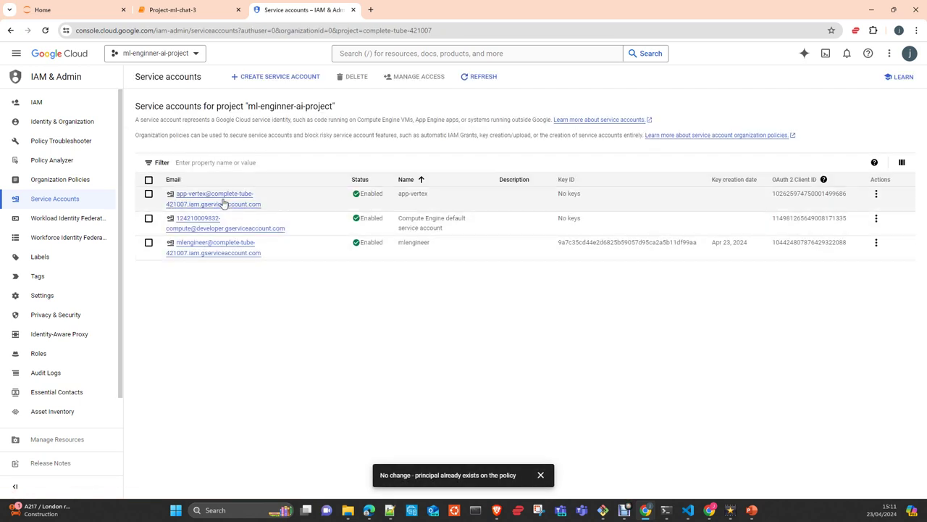
# Step: Create and download a JSON private key for the app-vertex service account
pyautogui.moveTo(223, 204)
pyautogui.click(223, 203)
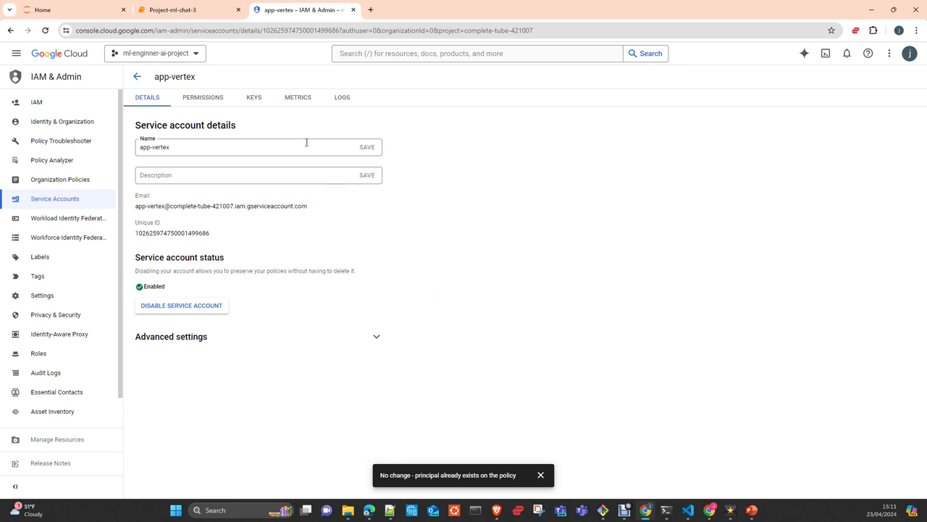
pyautogui.click(254, 100)
pyautogui.click(156, 221)
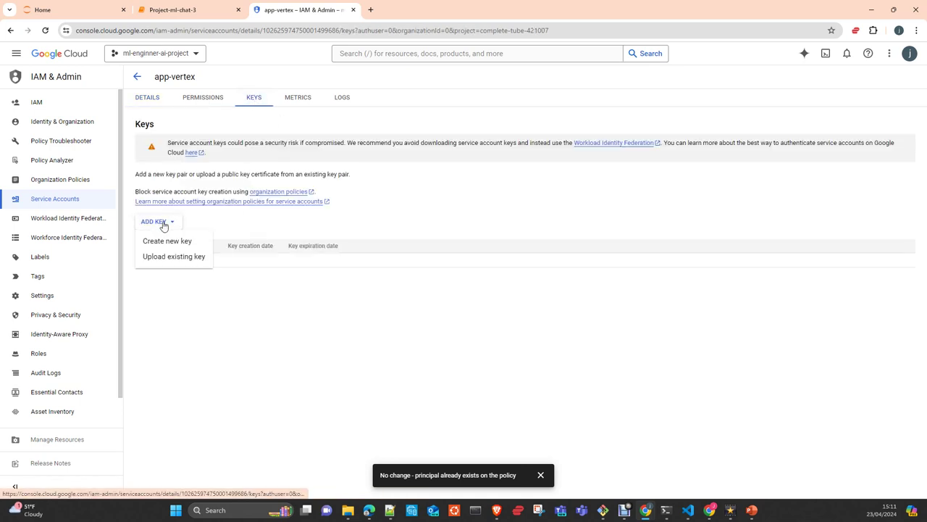
pyautogui.click(173, 242)
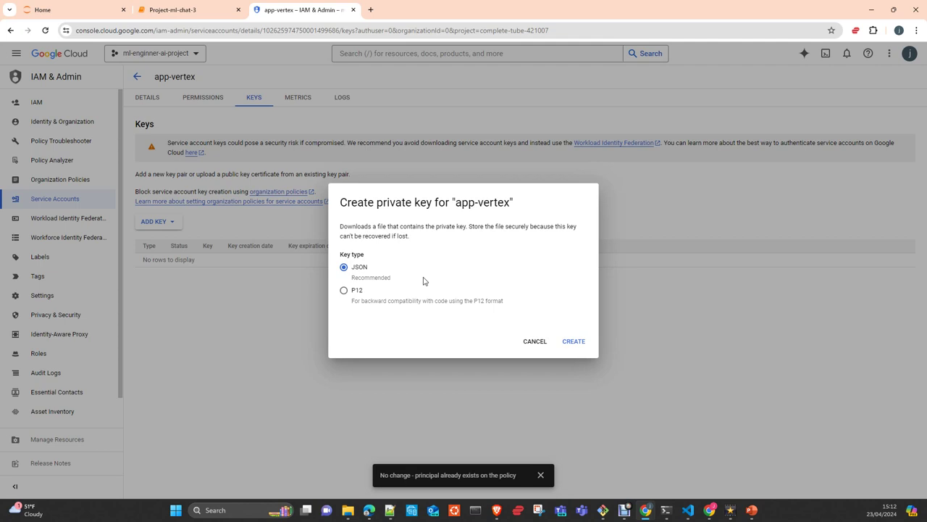
pyautogui.click(573, 341)
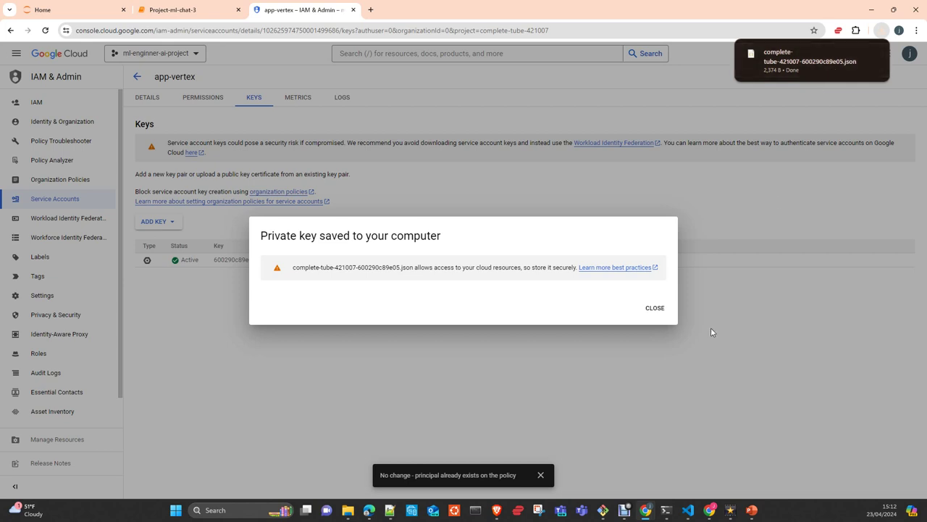
pyautogui.click(657, 308)
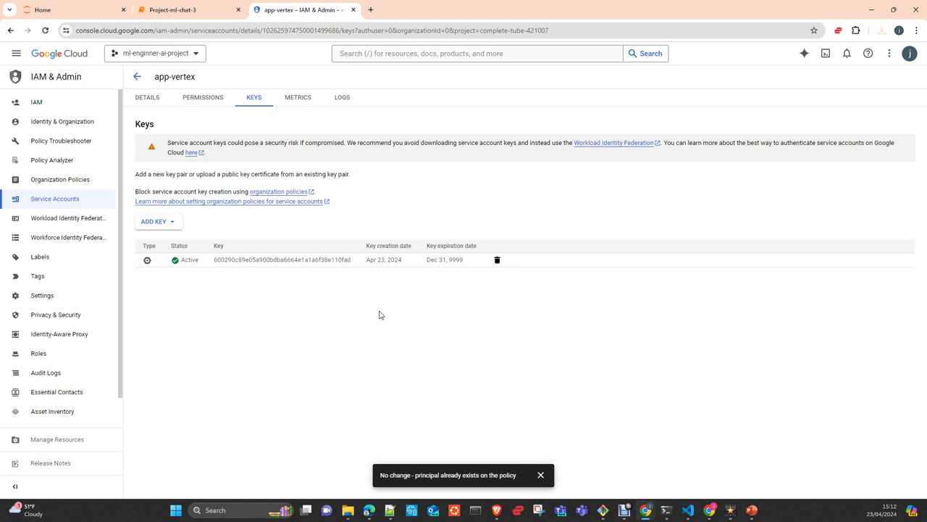
# Step: Switch to the Project-ml-chat-3 Jupyter notebook and highlight oauth2 in the service_account import line
pyautogui.click(176, 8)
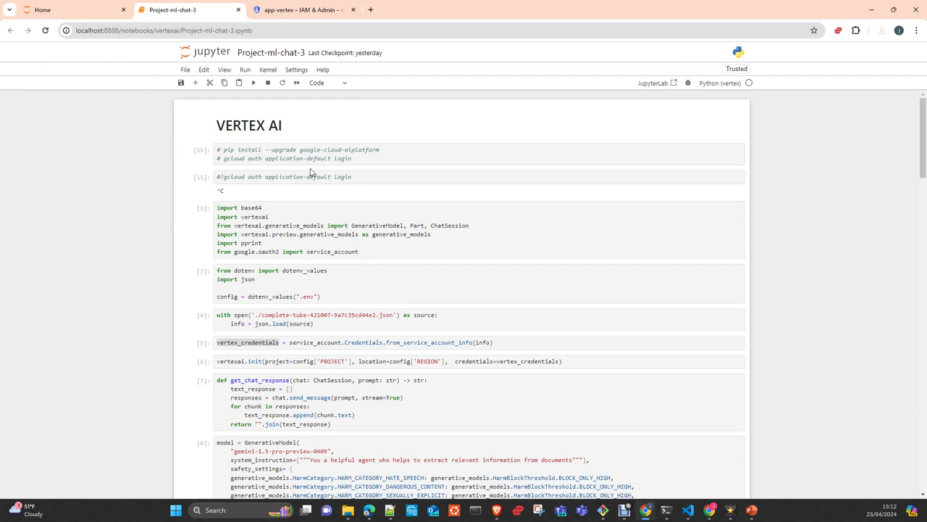
pyautogui.click(266, 252)
pyautogui.doubleClick(266, 252)
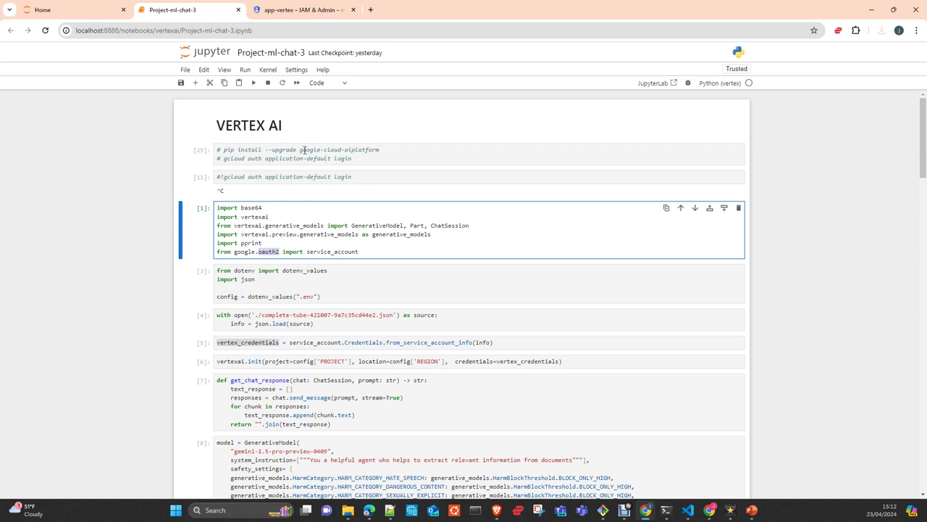
# Step: Highlight the google-cloud-aiplatform package in the pip install comment and service_account in the google.oauth2 import line
pyautogui.moveTo(300, 150); pyautogui.dragTo(383, 151)
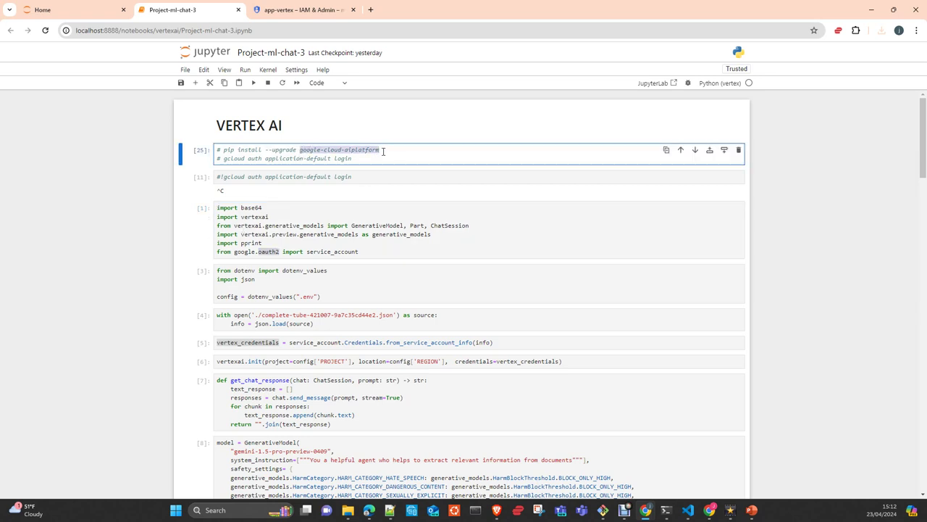
pyautogui.click(268, 254)
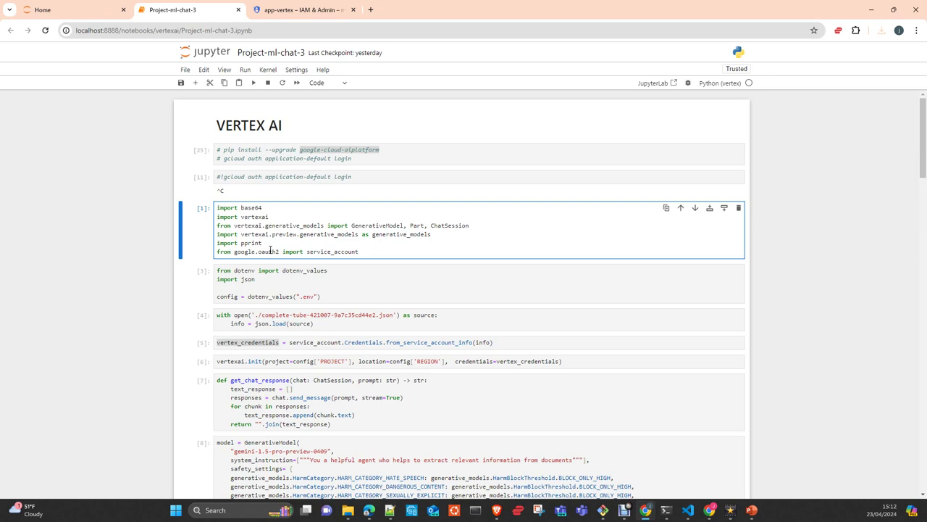
pyautogui.doubleClick(342, 252)
pyautogui.scroll(-1, 357, 267)
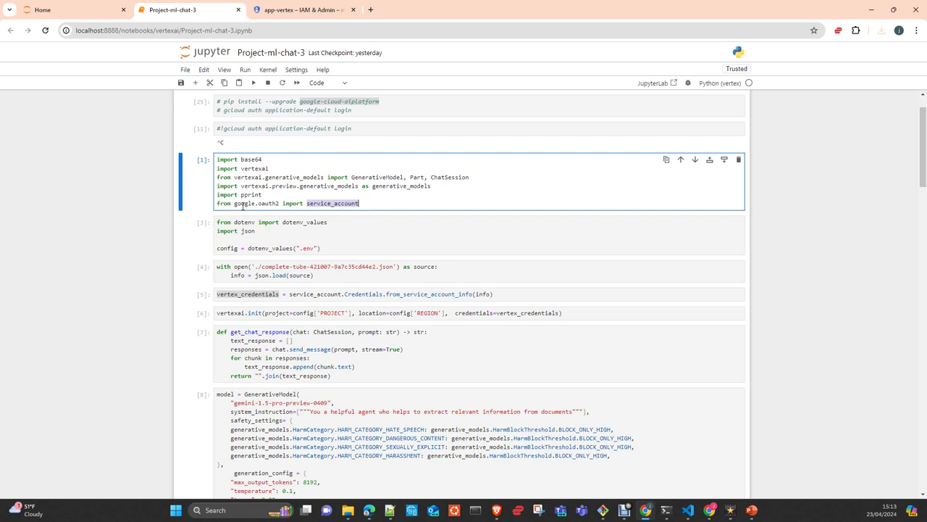
pyautogui.scroll(-1, 435, 290)
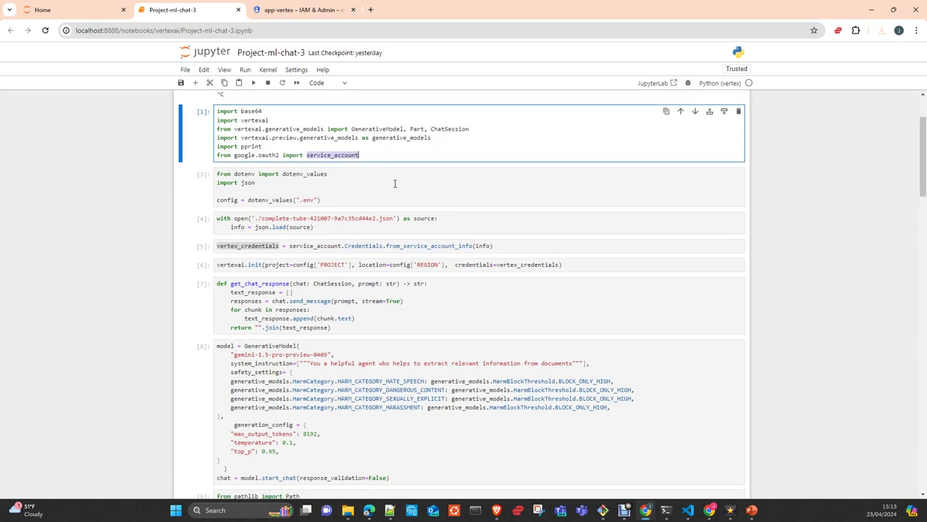
# Step: Highlight the entire google.oauth2 import line, and the two lines of code that open and load the service account's JSON key file
pyautogui.click(374, 156)
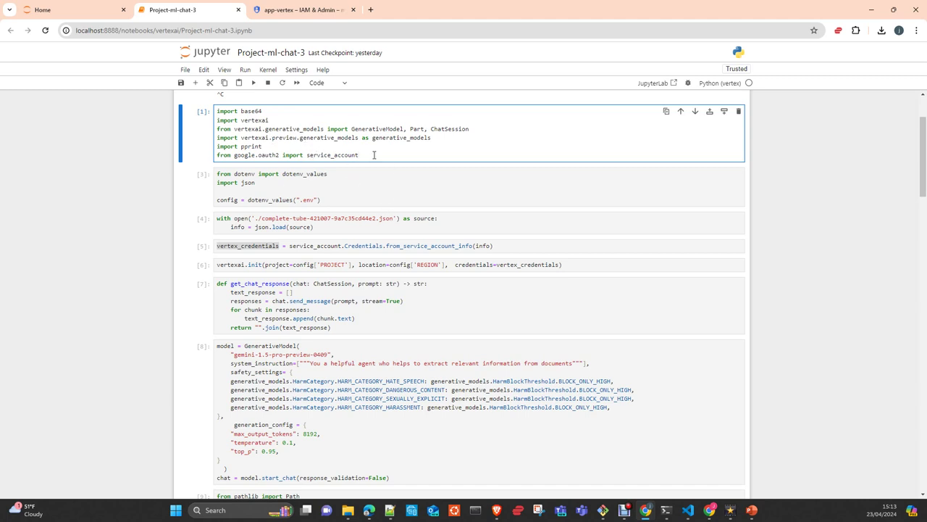
pyautogui.moveTo(374, 155); pyautogui.dragTo(214, 155)
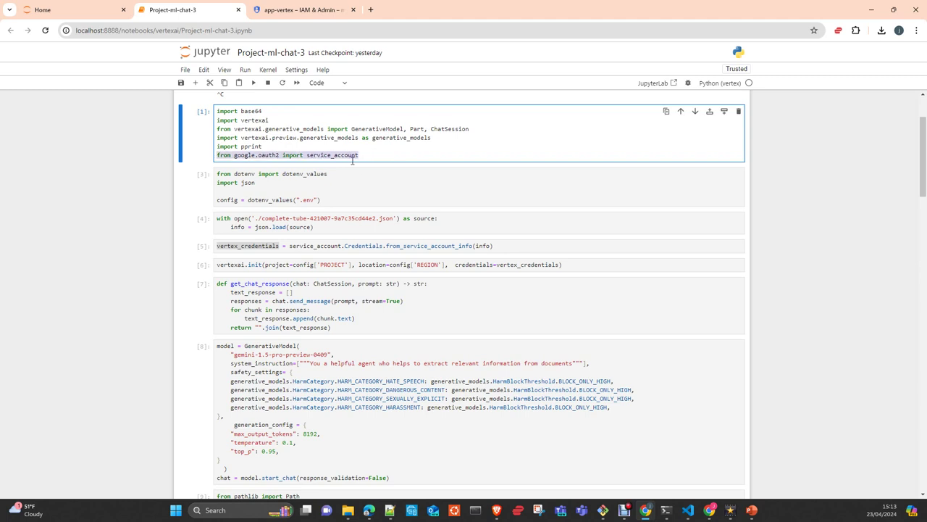
pyautogui.click(316, 229)
pyautogui.moveTo(315, 229); pyautogui.dragTo(207, 215)
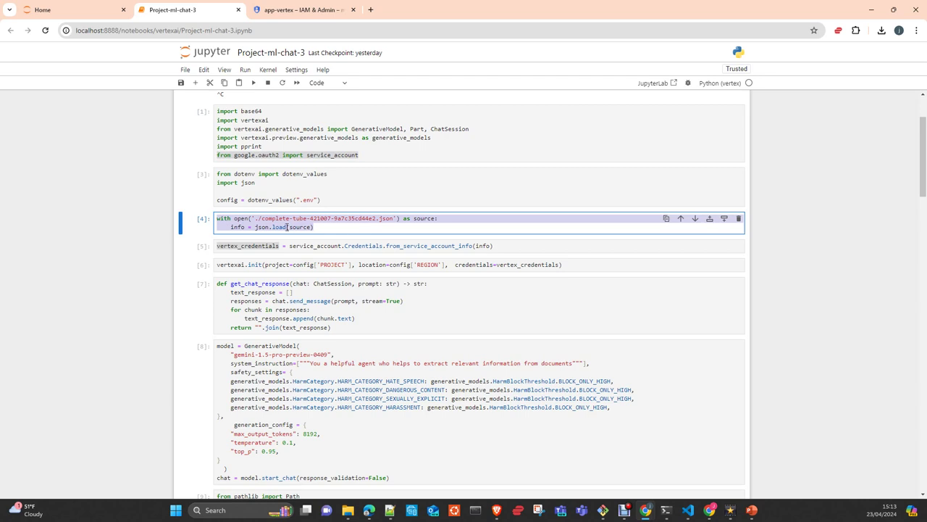